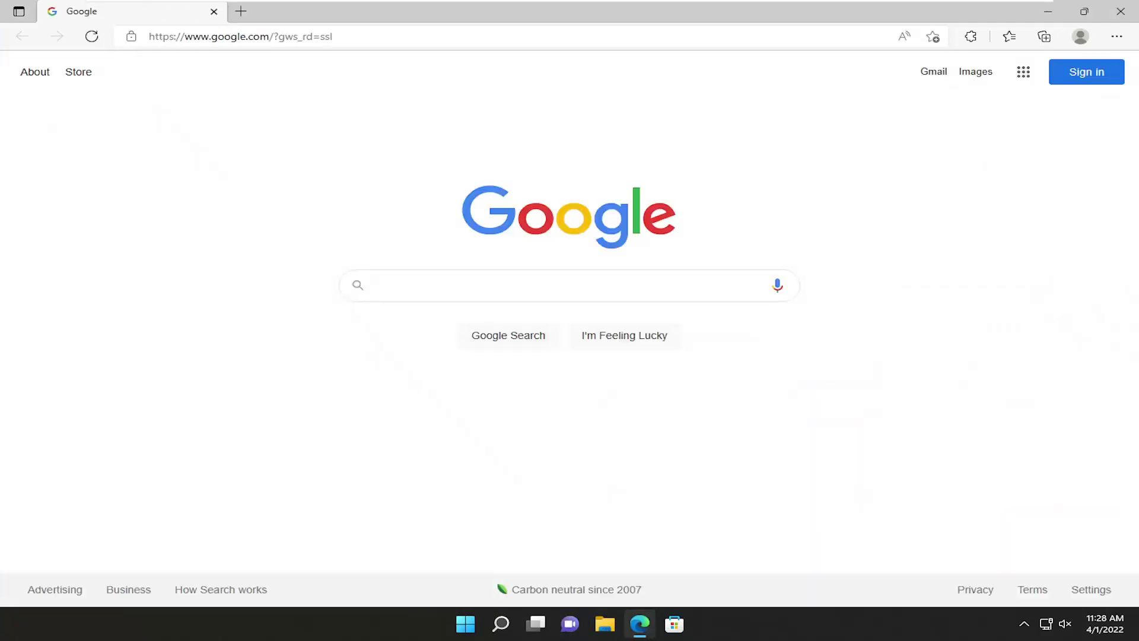
Go to the .NET Framework Repair Tool page from the pasted URL and download the tool.
click(264, 37)
text(https://www.microsoft.com/en-us/download/details.aspx?id=30135)
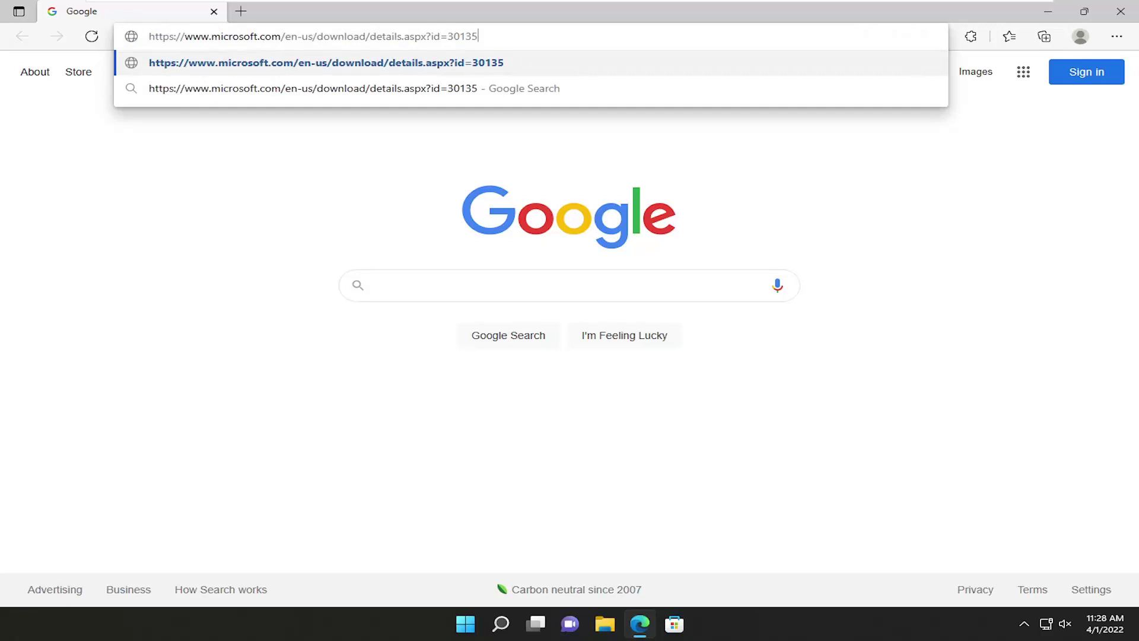
key(Return)
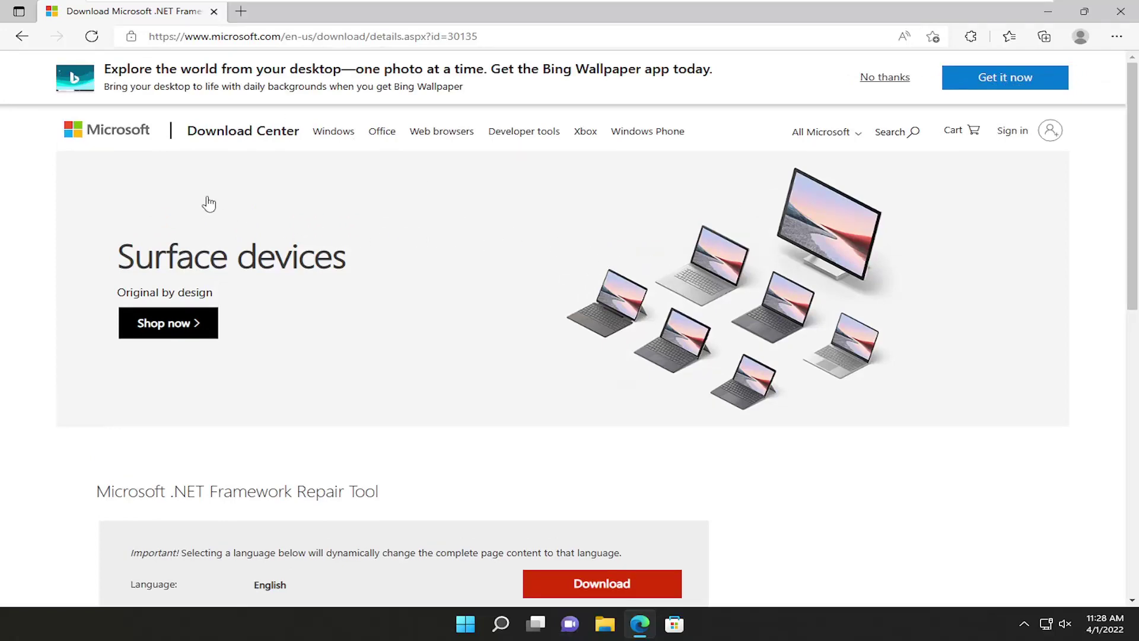
scroll(228, 210, down, 3)
scroll(261, 190, down, 2)
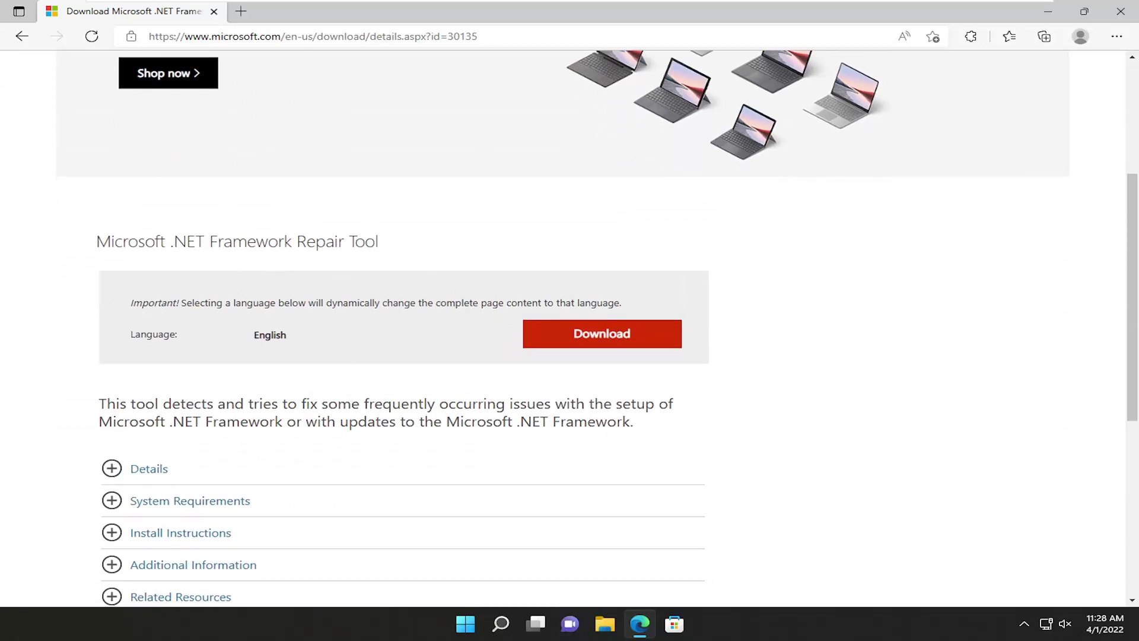
click(618, 337)
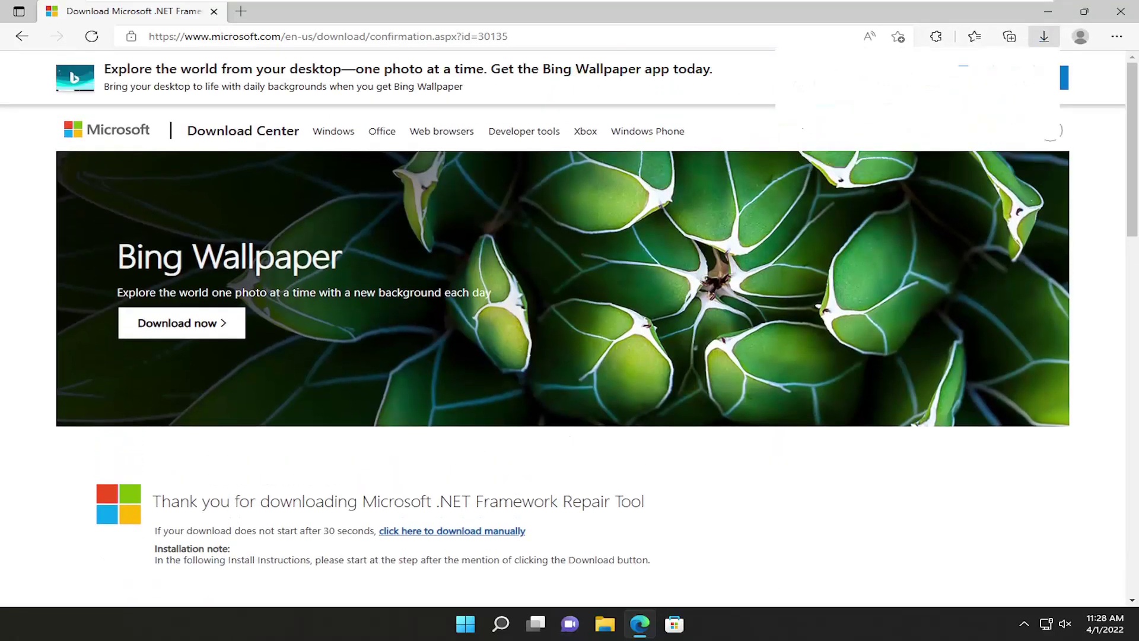
click(1043, 36)
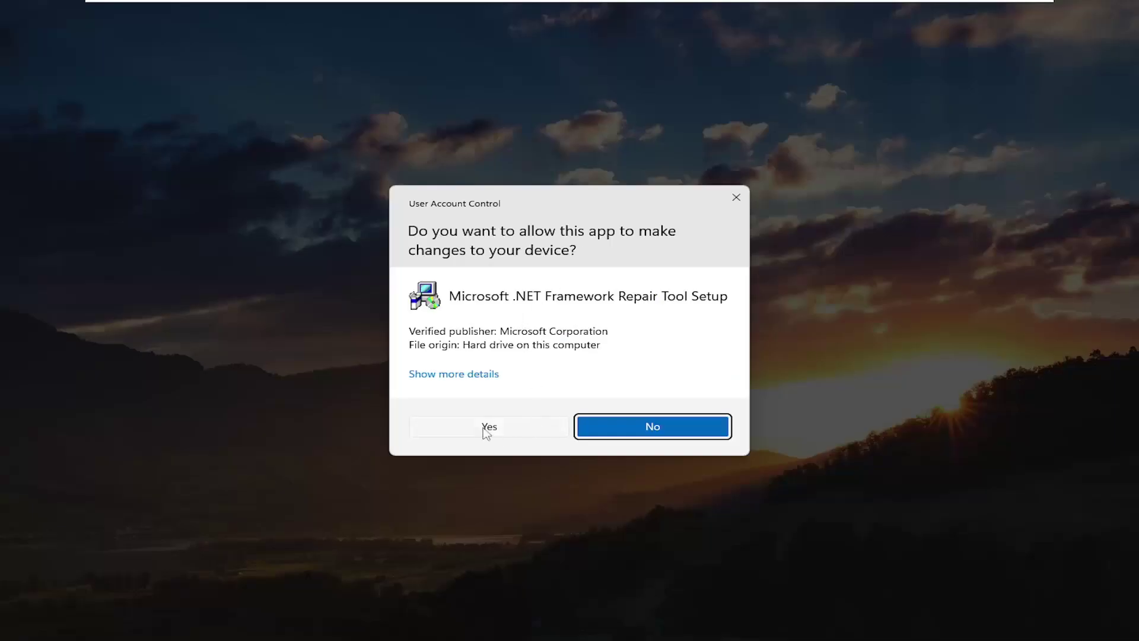
Launch the downloaded repair tool, accept its license terms, apply the recommended repairs and finish.
click(486, 429)
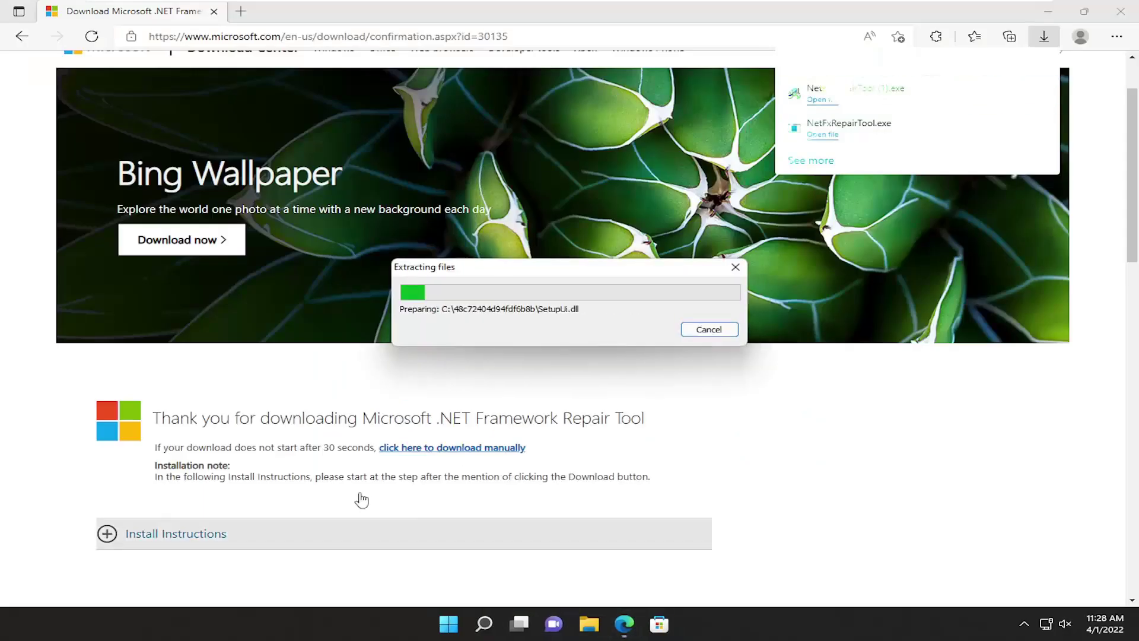
click(1120, 15)
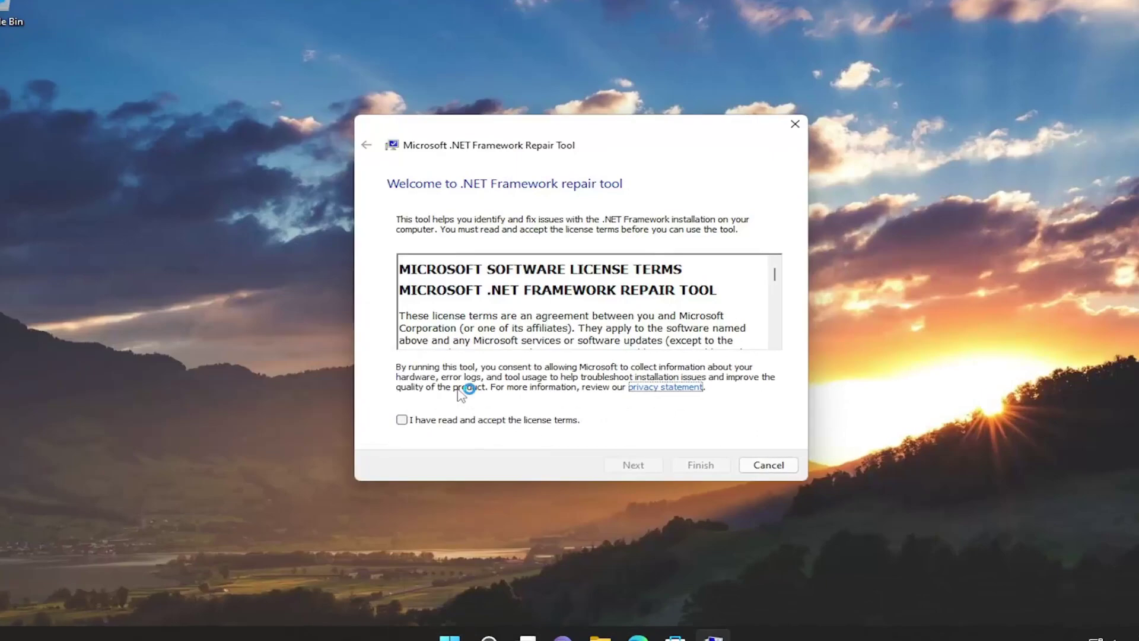
click(398, 427)
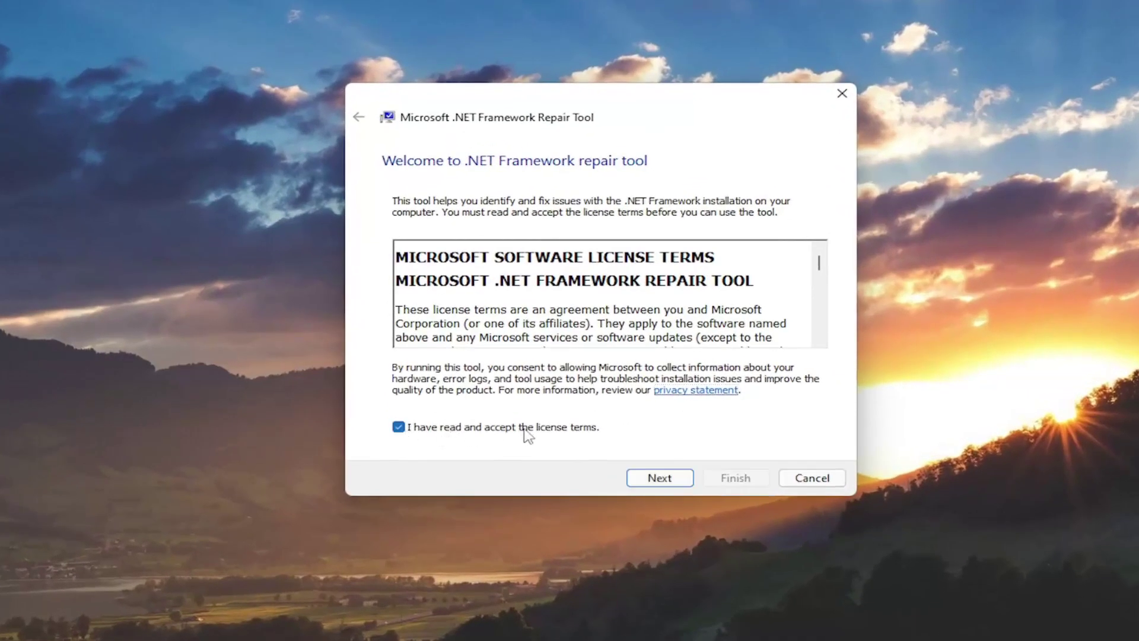
click(659, 478)
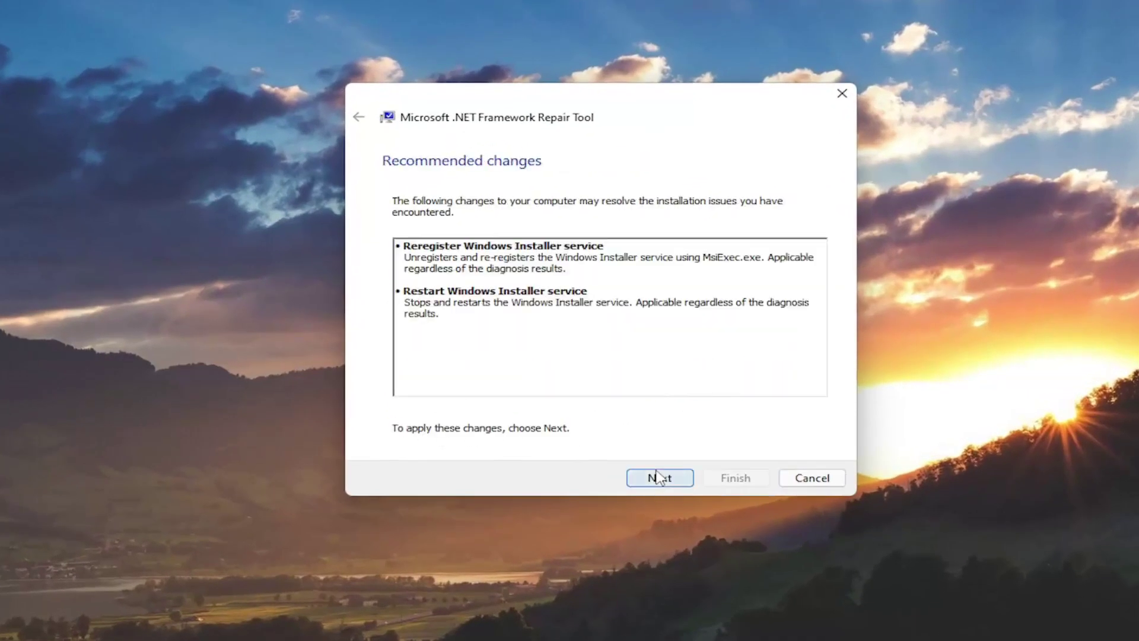
click(660, 478)
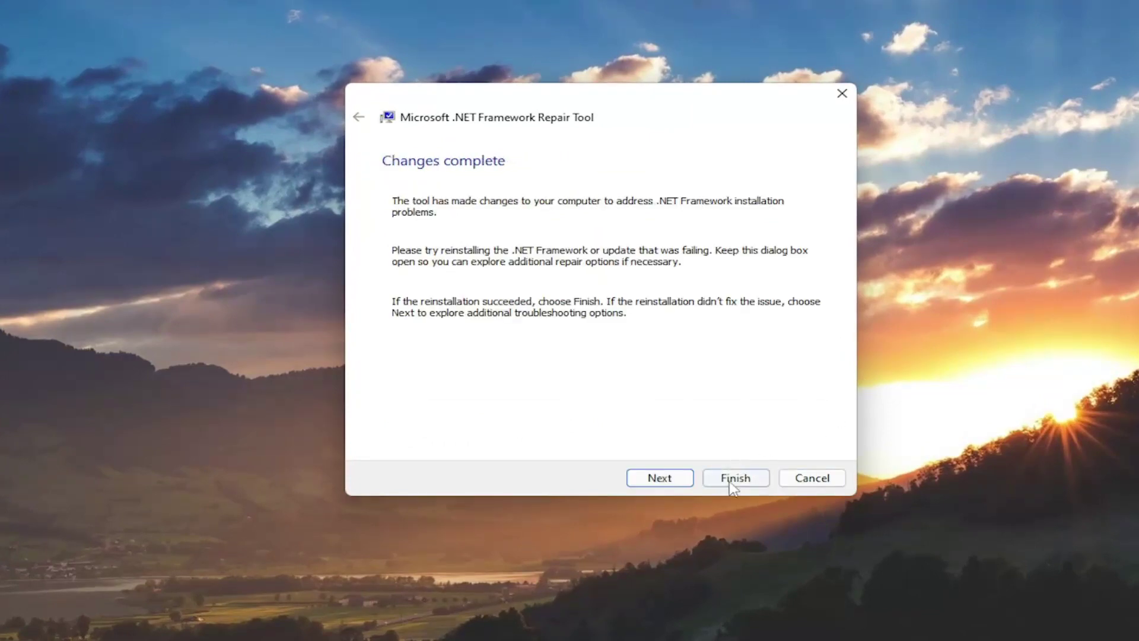
click(660, 479)
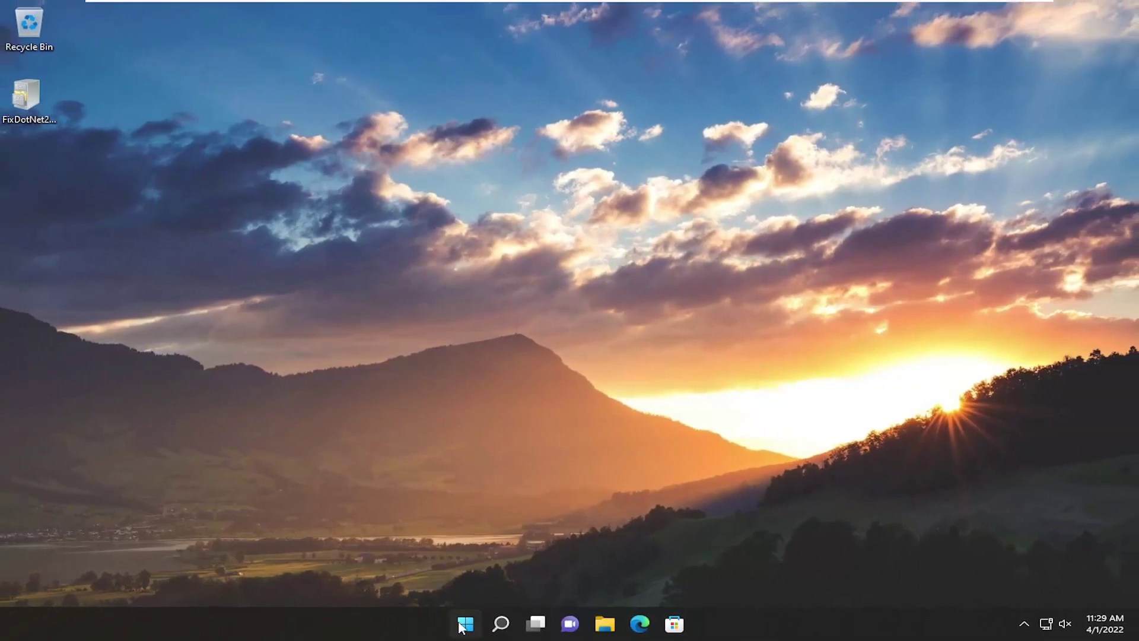
right_click(466, 623)
Open Turn Windows features on or off by searching 'windows fea'.
click(494, 634)
text(windows fea)
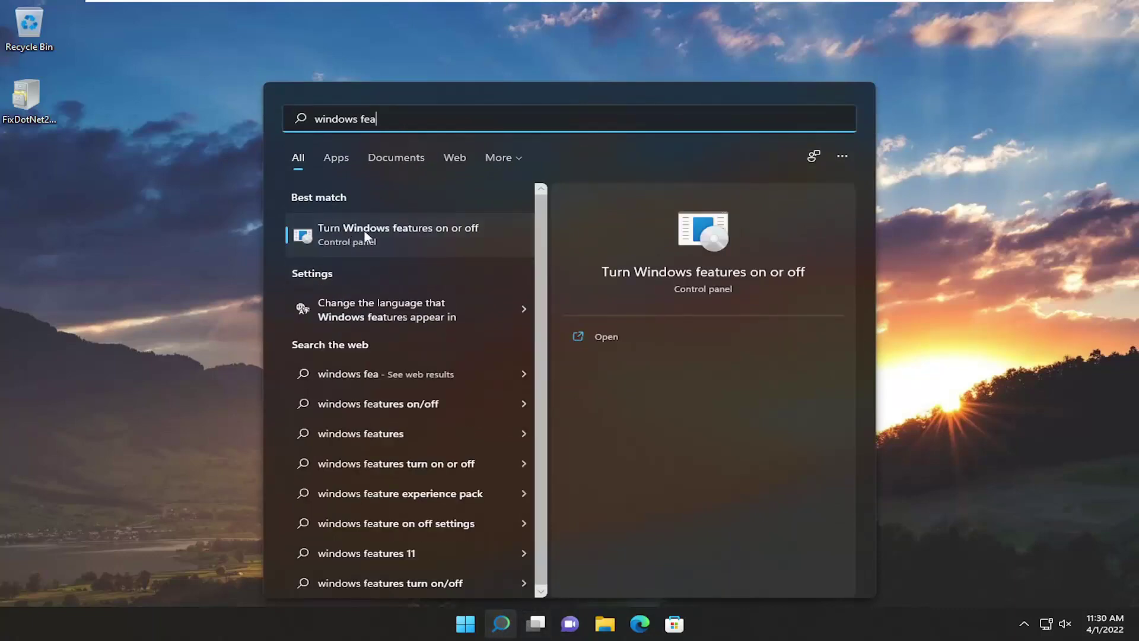
click(466, 235)
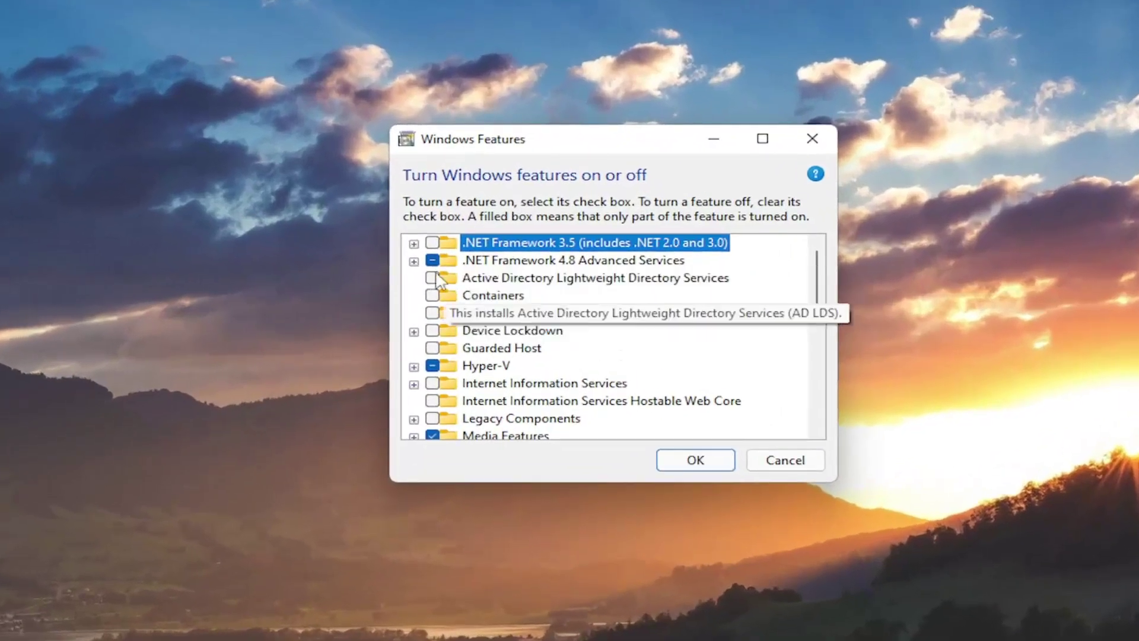
Turn off .NET Framework 4.8 Advanced Services and .NET Framework 3.5, then apply with OK.
click(435, 265)
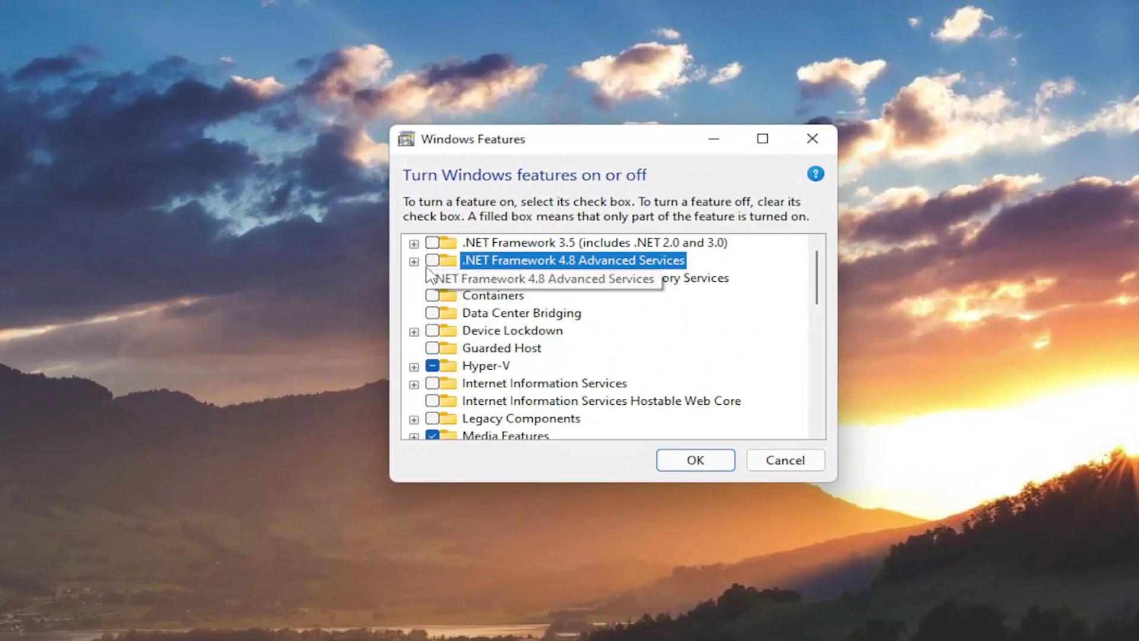
click(414, 261)
click(413, 243)
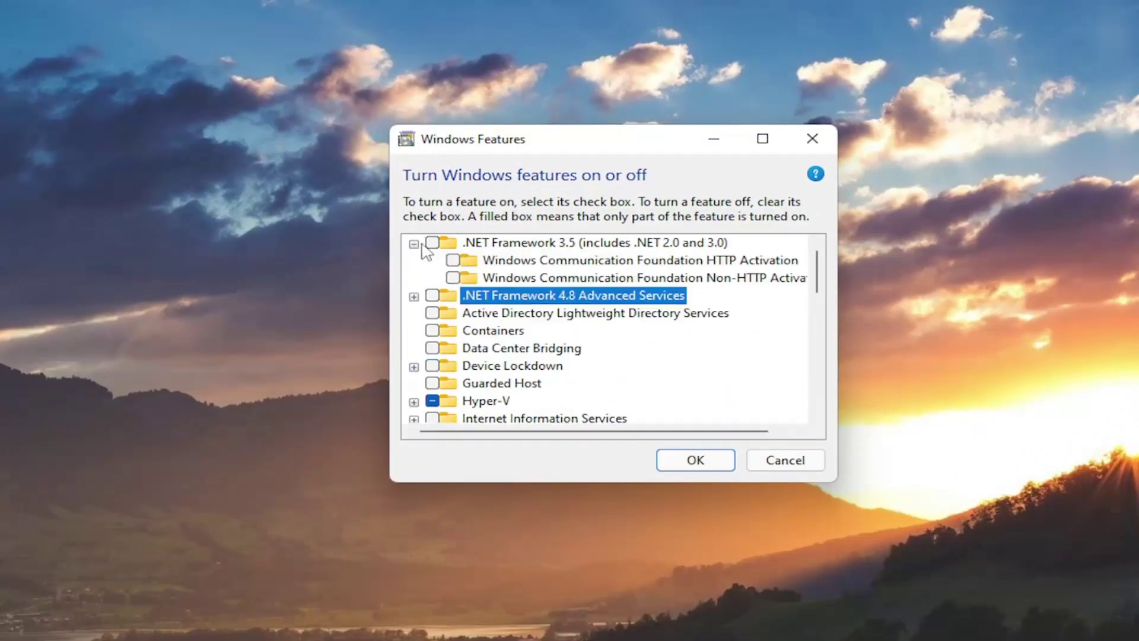
click(673, 460)
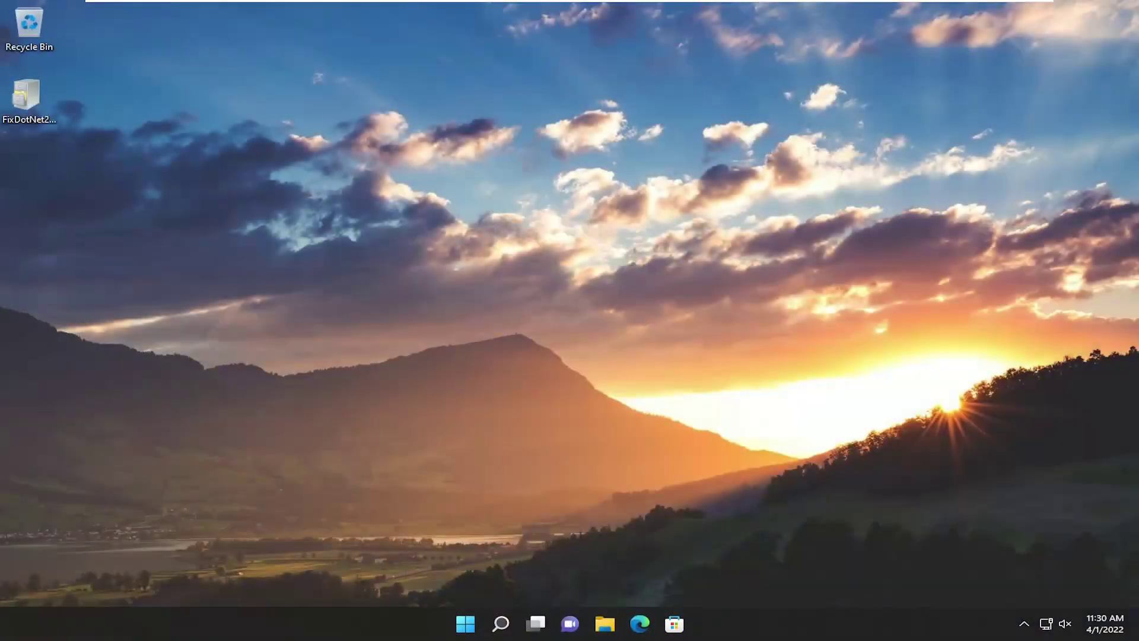
Open Turn Windows features on or off by searching 'windows features'.
click(499, 620)
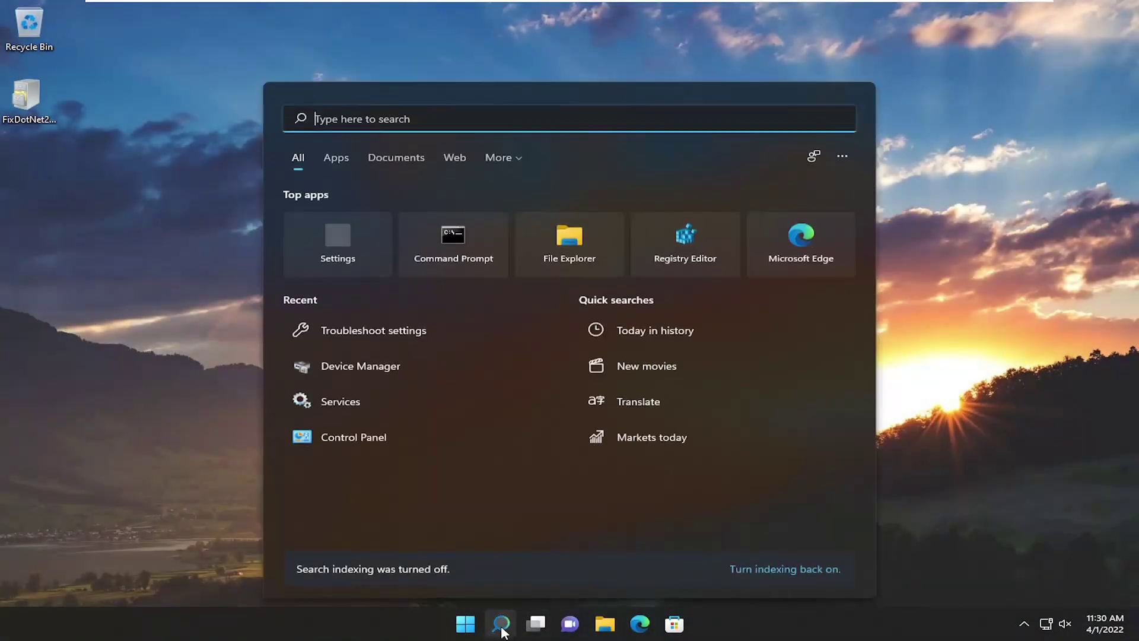
text(windows fea)
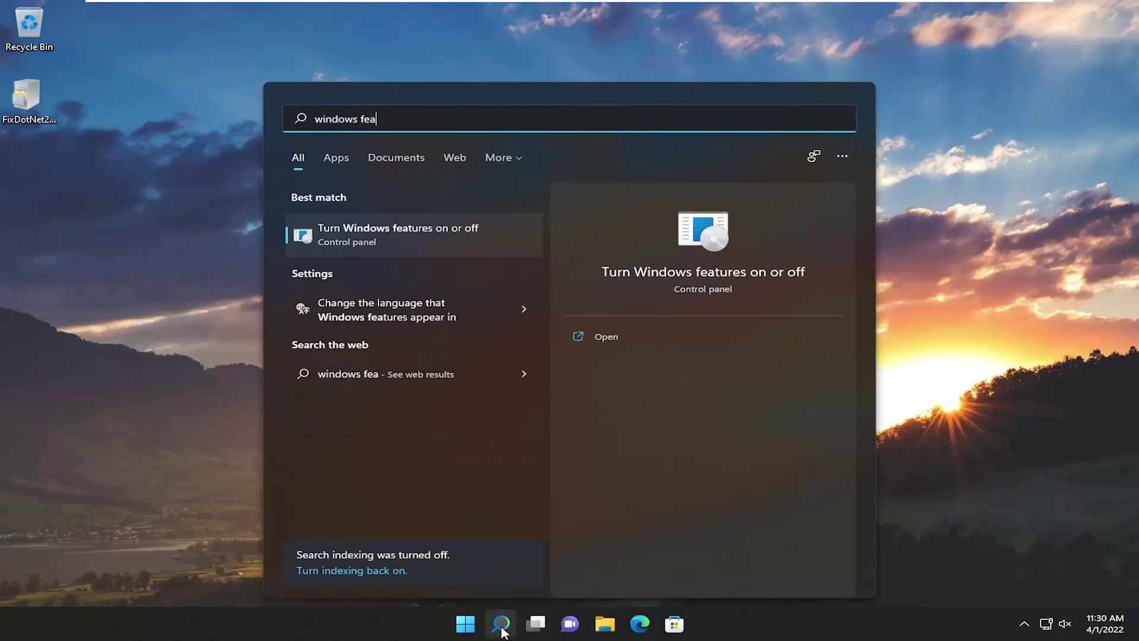
text(tures)
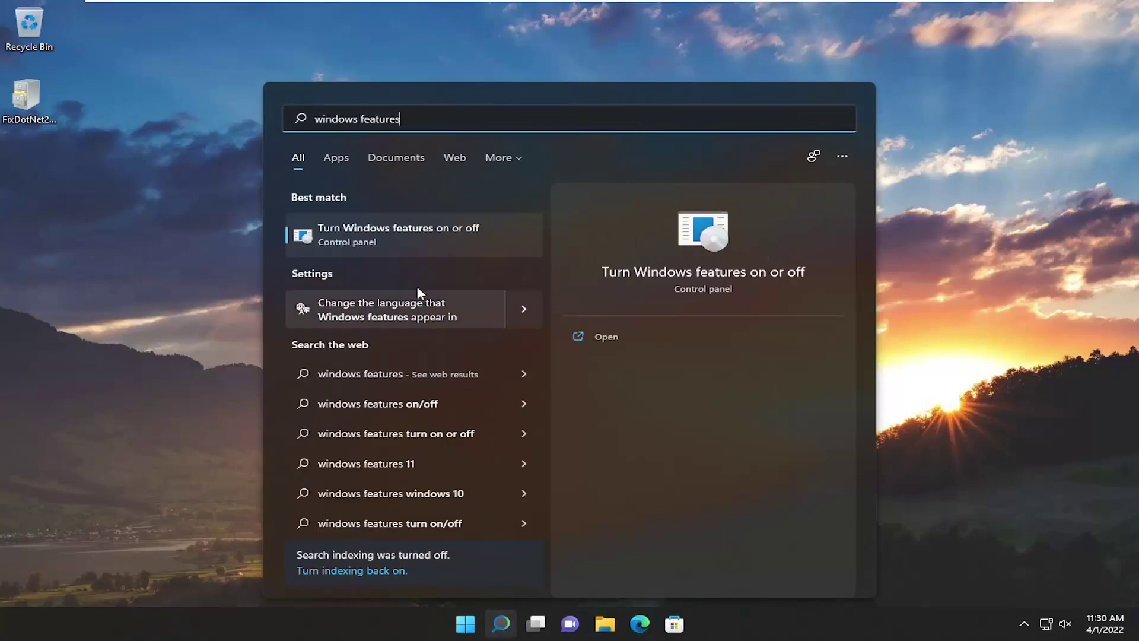
click(413, 245)
Re-check .NET Framework 3.5 and .NET Framework 4.8 Advanced Services, then apply with OK.
click(436, 255)
click(436, 269)
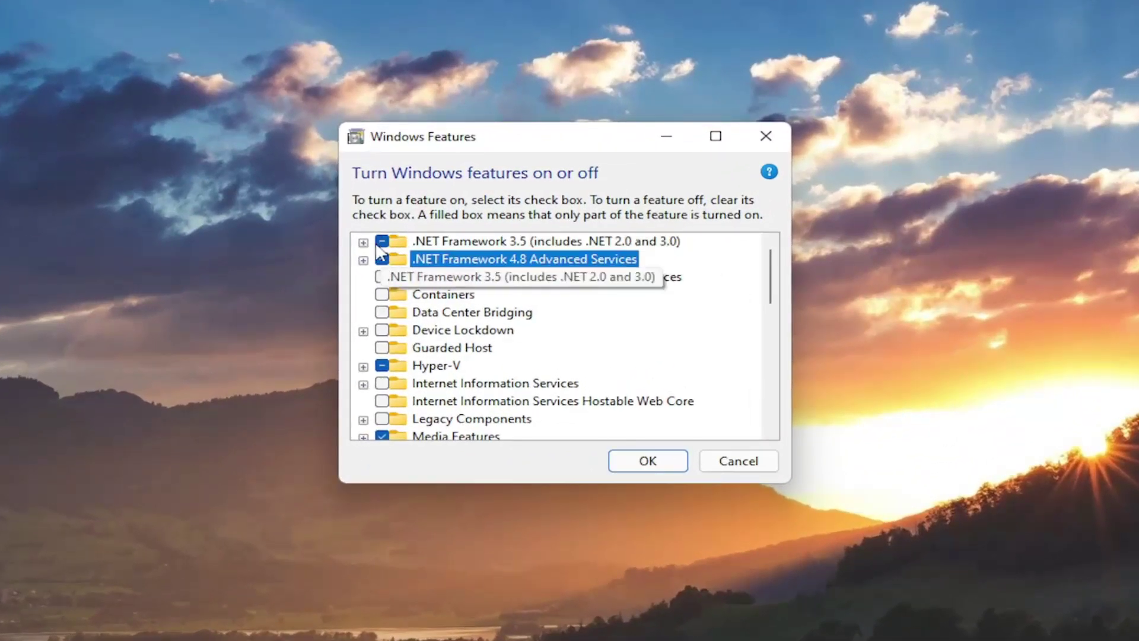
click(649, 466)
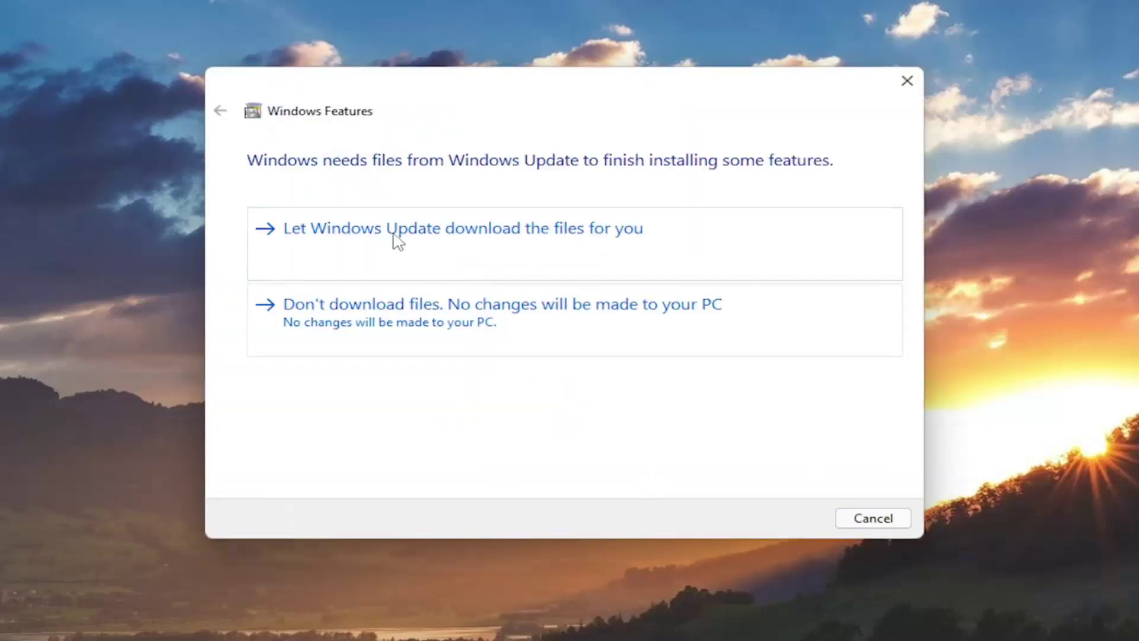
Let Windows Update download the required .NET files, then close the completed Windows Features window.
click(578, 232)
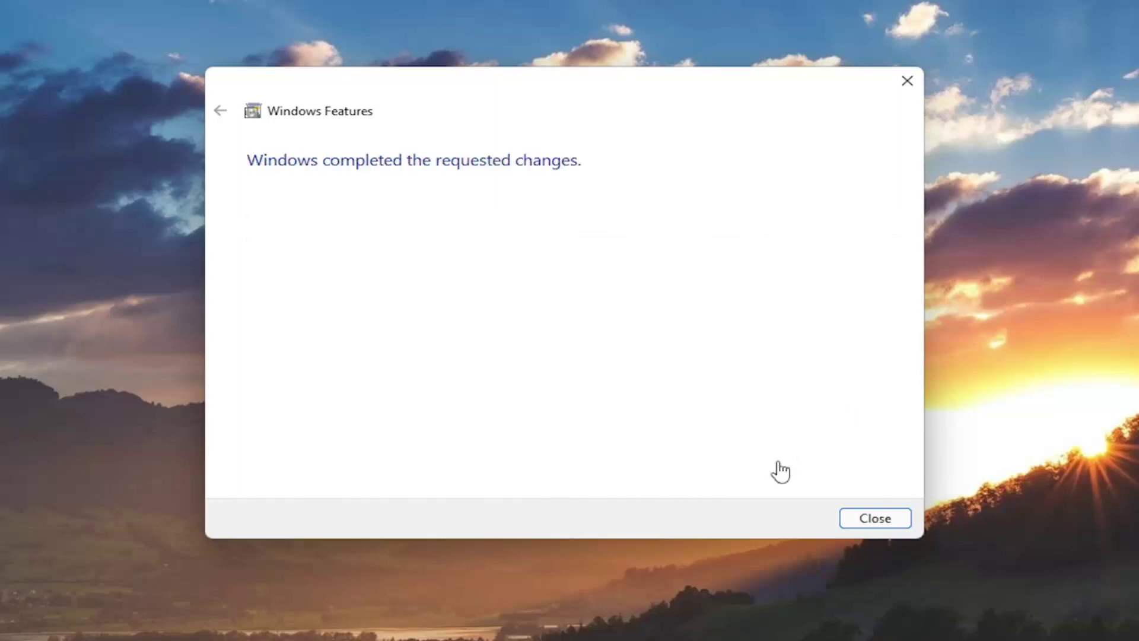
click(875, 518)
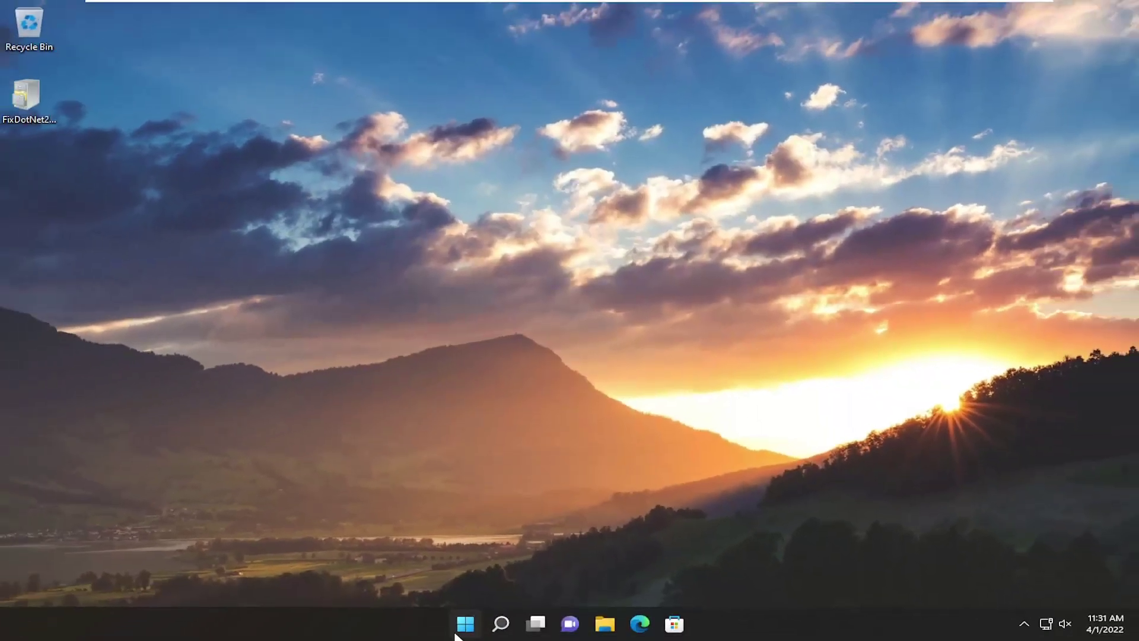